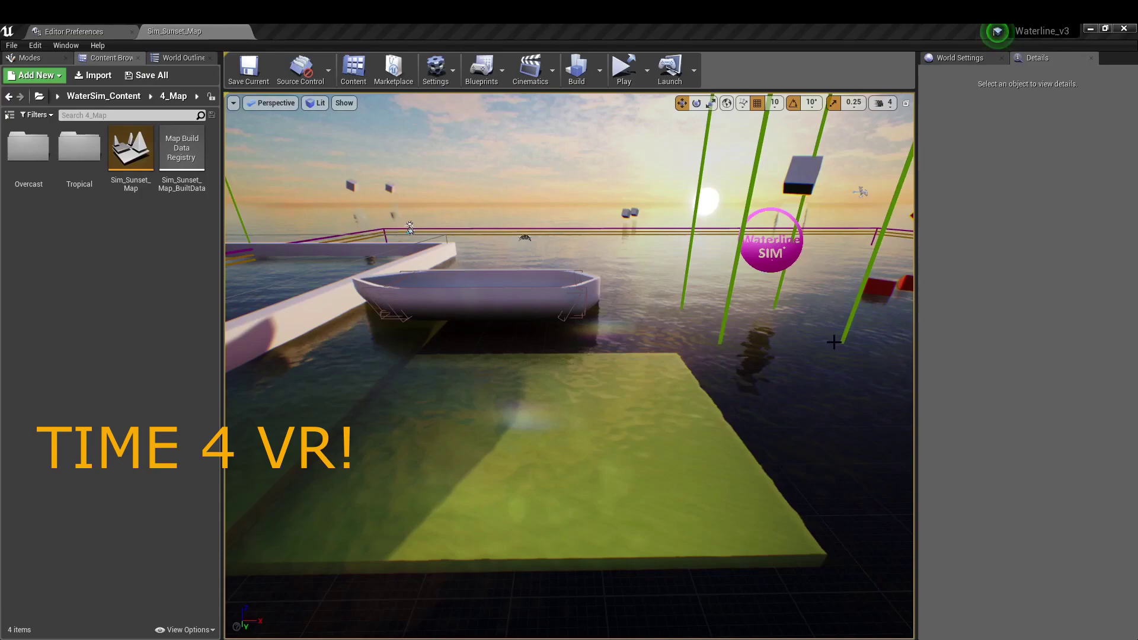
With Water_Sim_V4 selected, set the standalone game's Additional Launch Parameters to -emulatestereo
left_click(713, 317)
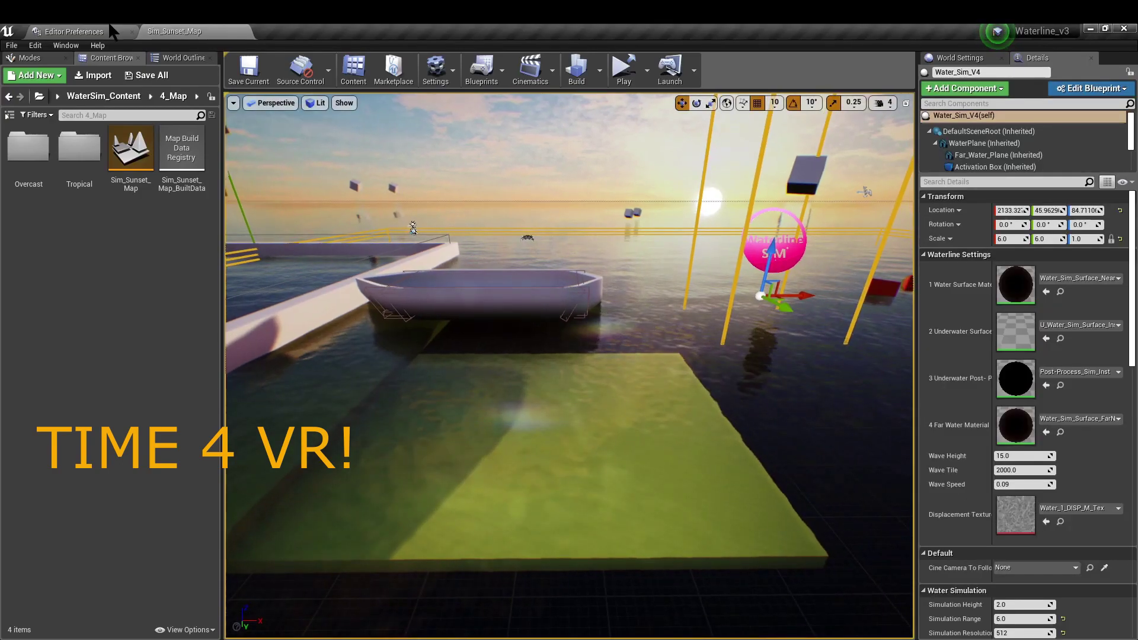
left_click(77, 33)
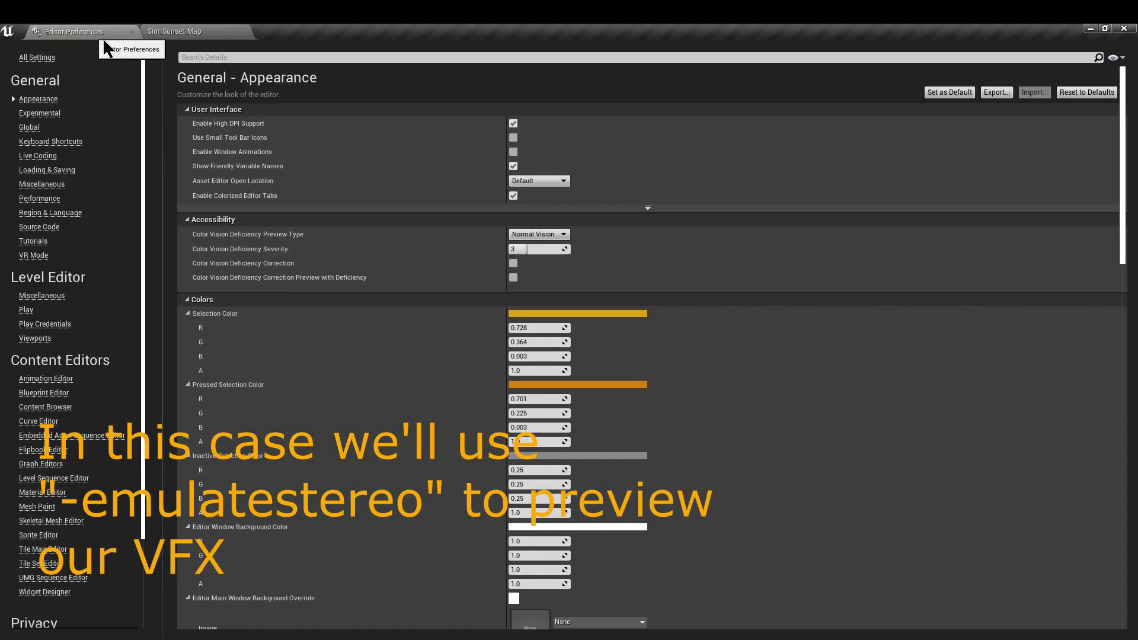
type("additi")
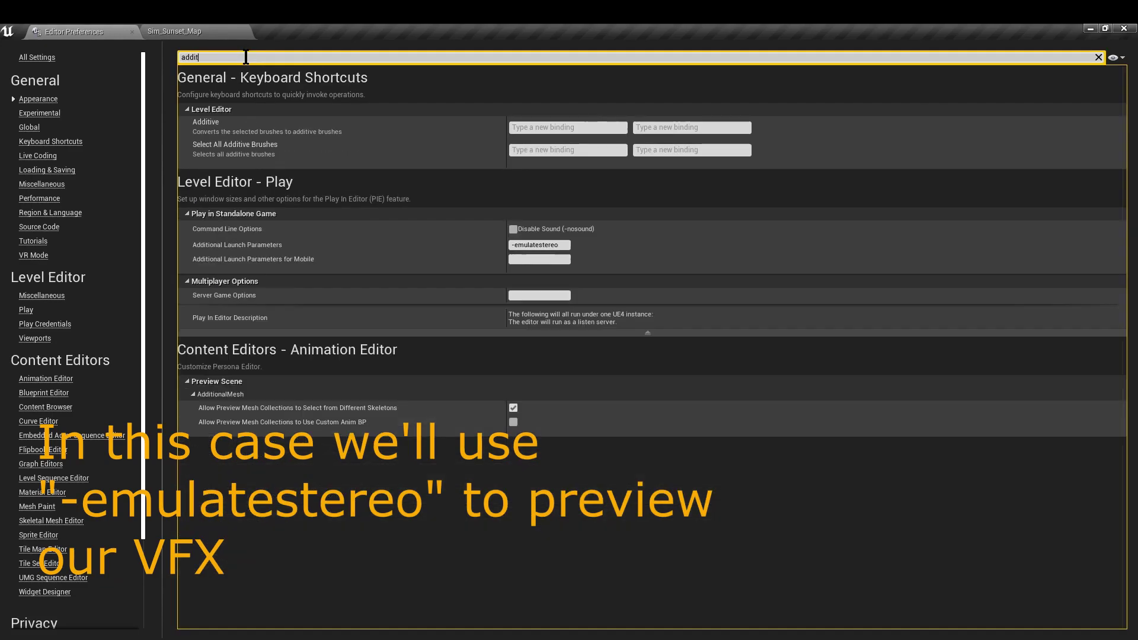
type("o")
left_click(564, 143)
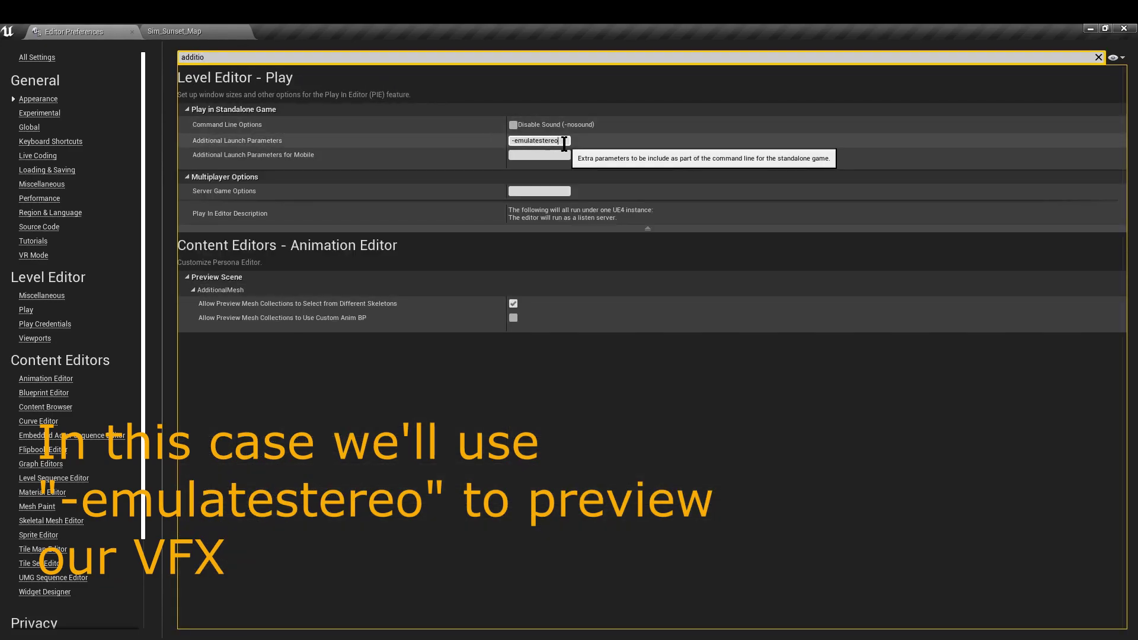
left_click(455, 154)
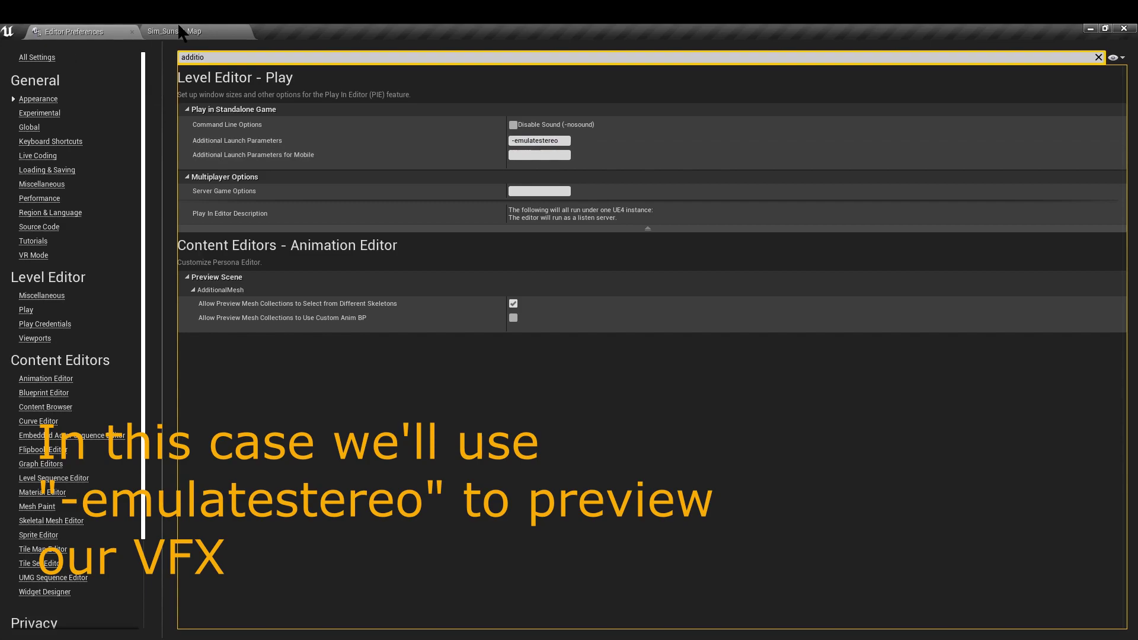
left_click(192, 33)
Launch the level as a Standalone Game to preview it in emulated stereo
left_click(647, 69)
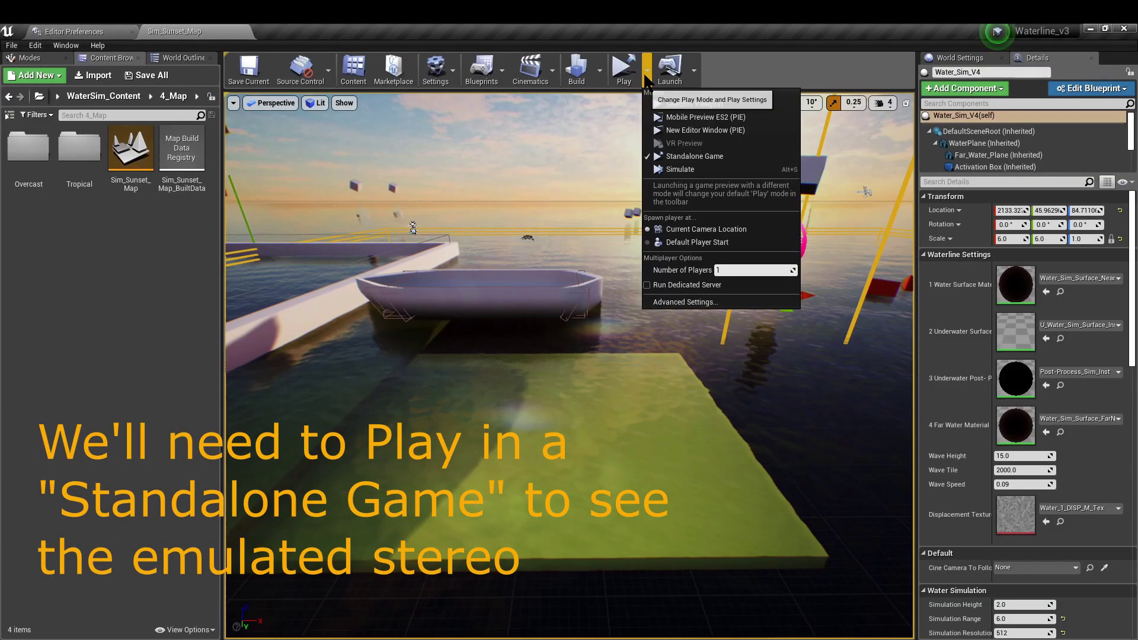
left_click(679, 157)
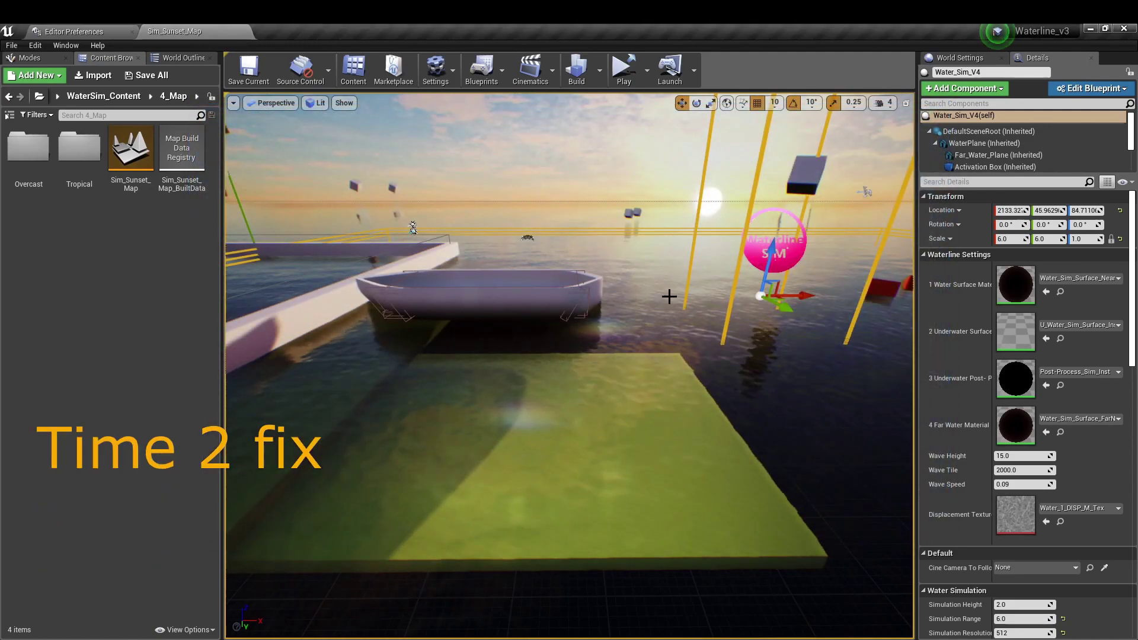
Turn on Enable VR Support in Post-Process_Sim_Inst, then open U_Water_Sim_Surface_Inst
scroll(625, 227, "down", 3)
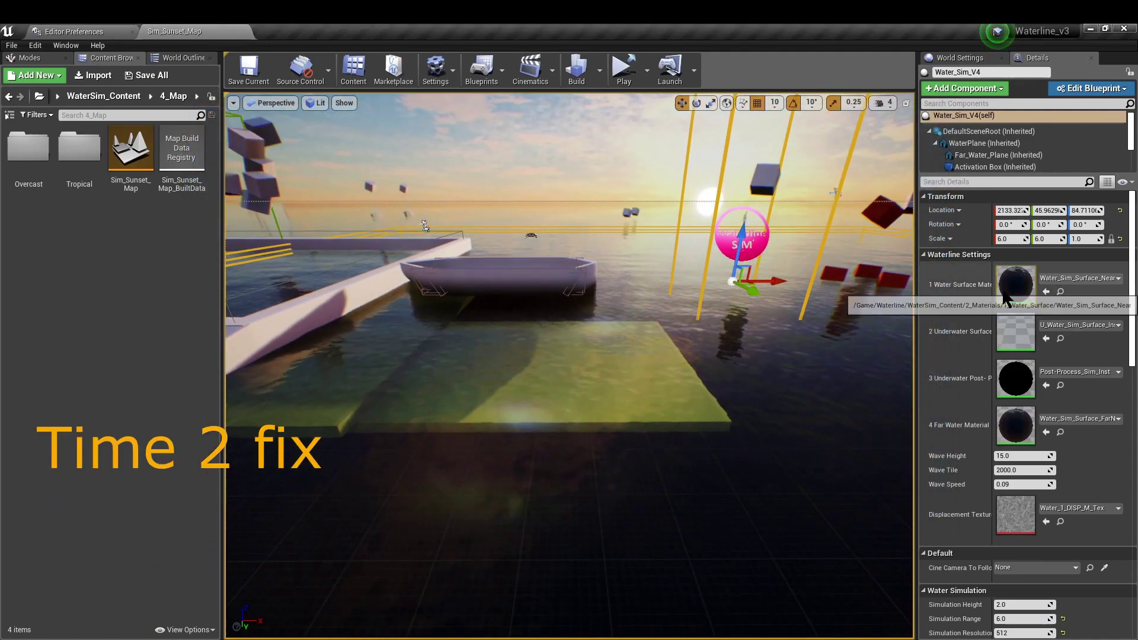
double_click(1015, 379)
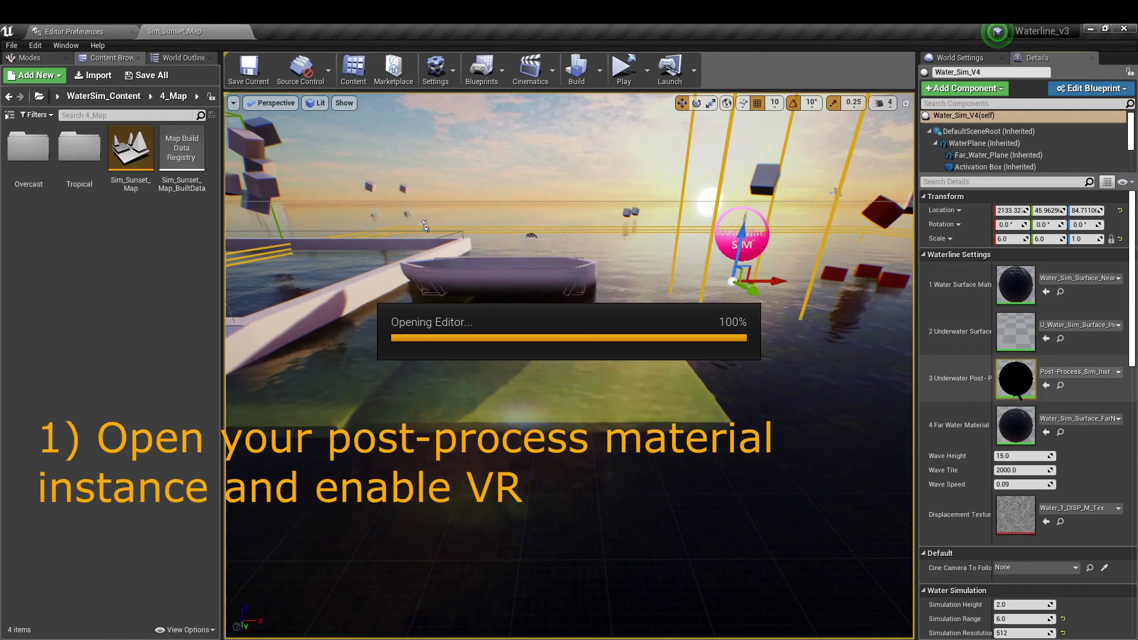
double_click(535, 241)
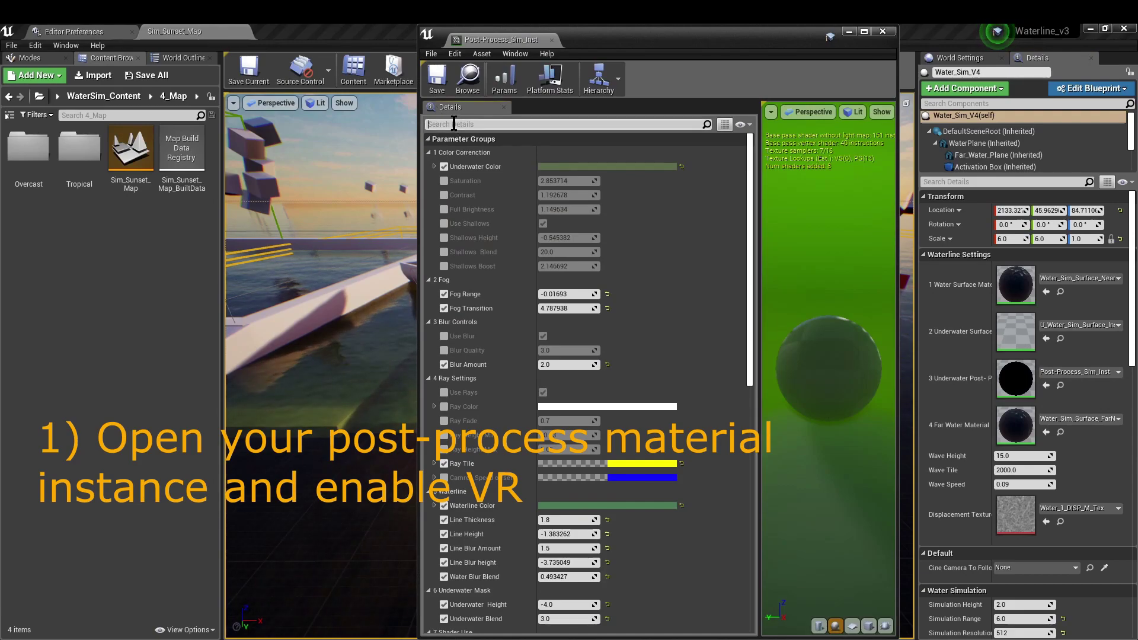
left_click(453, 123)
type("VR")
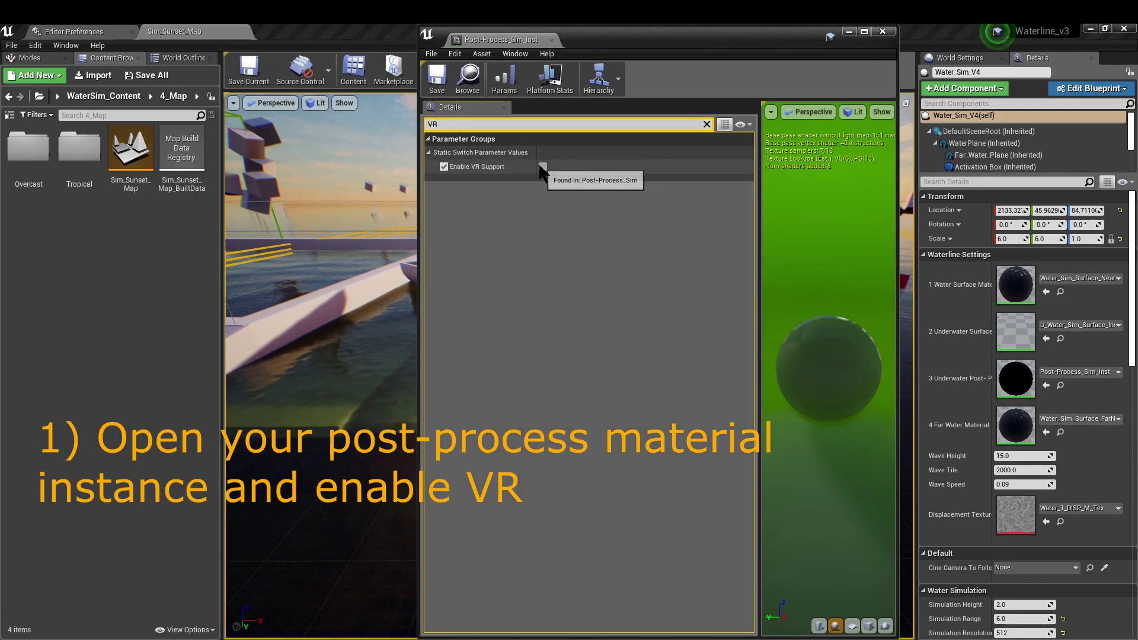
left_click(542, 166)
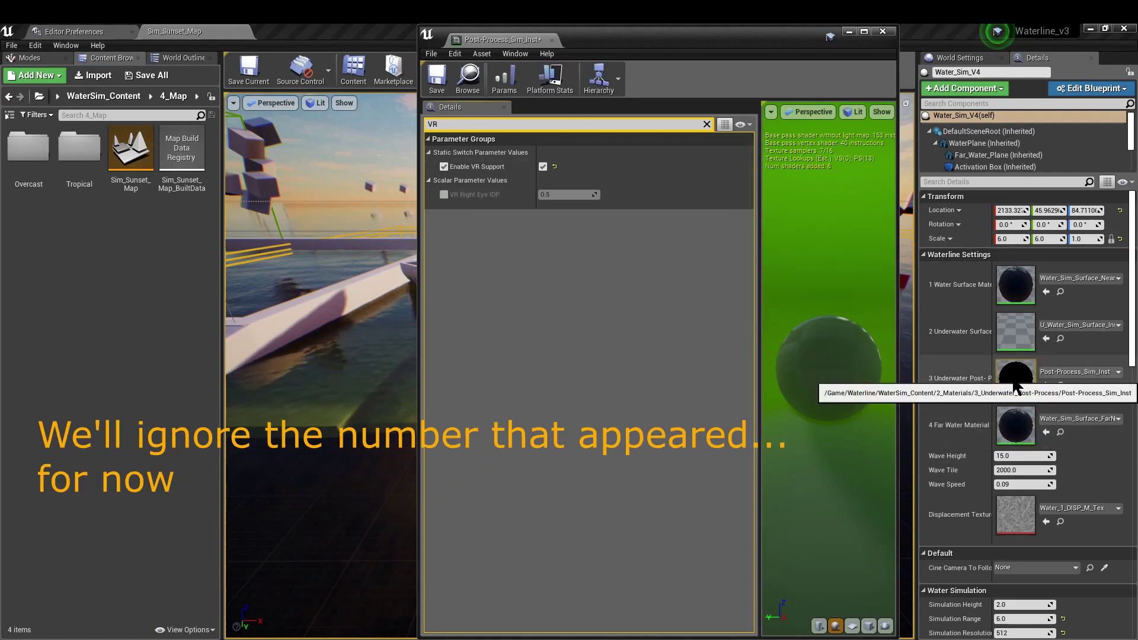
double_click(1009, 324)
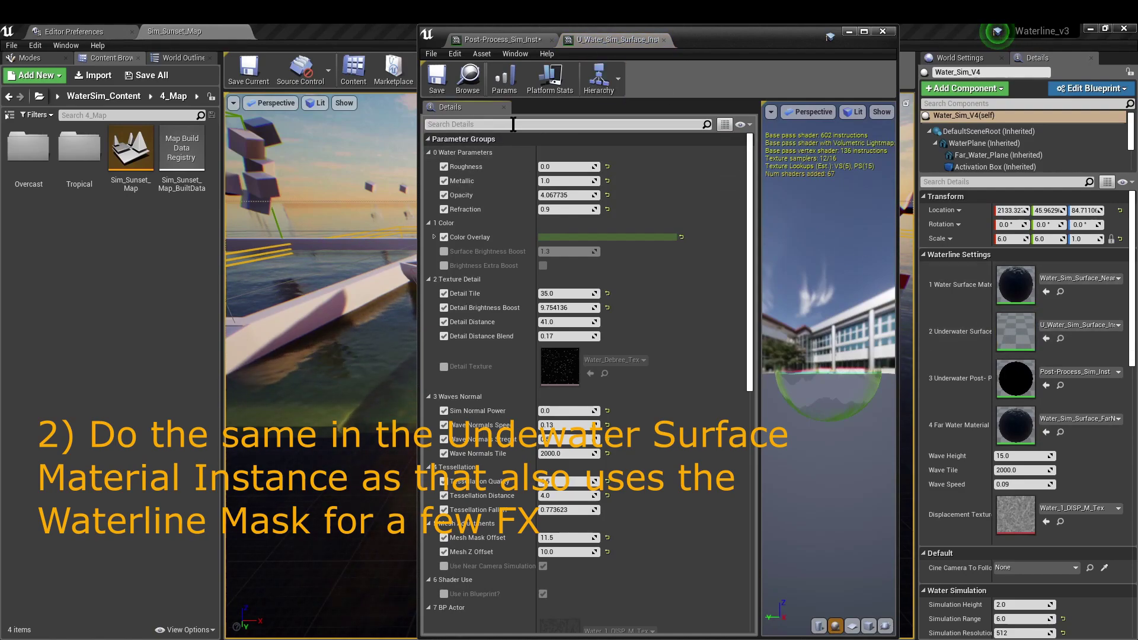
Turn on Enable VR Support in U_Water_Sim_Surface_Inst and save it
type("VR")
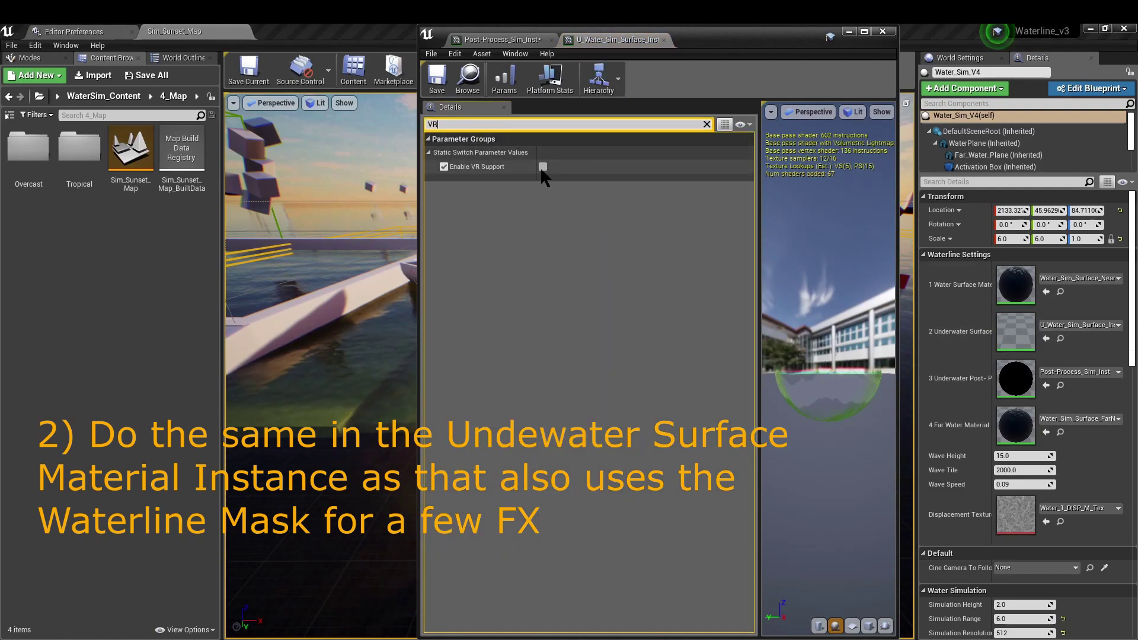
left_click(543, 167)
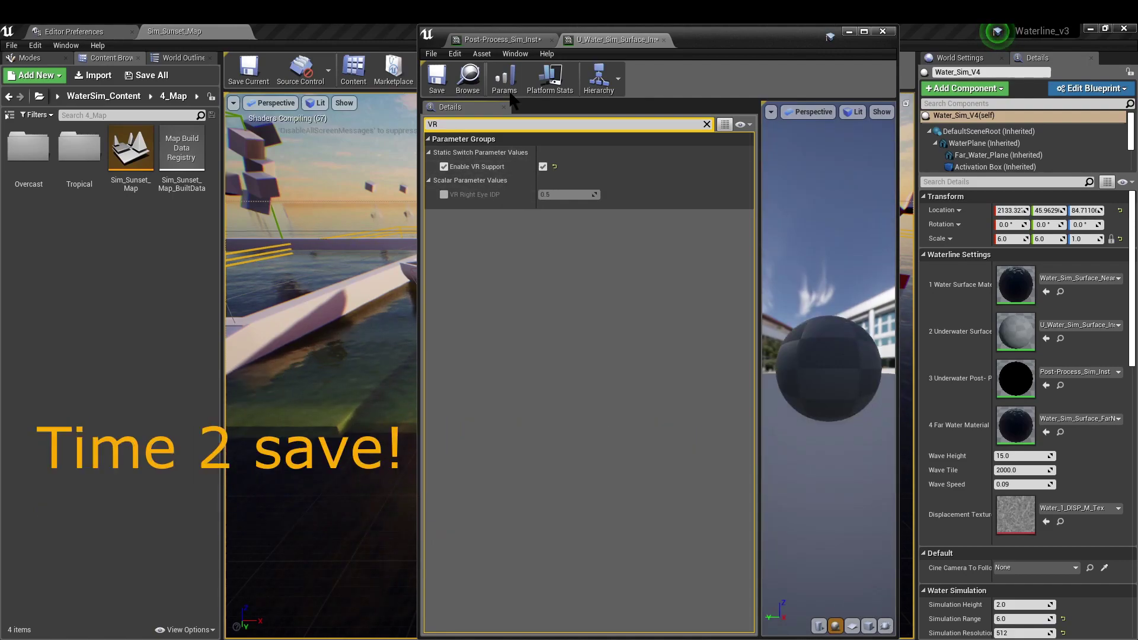
left_click(437, 85)
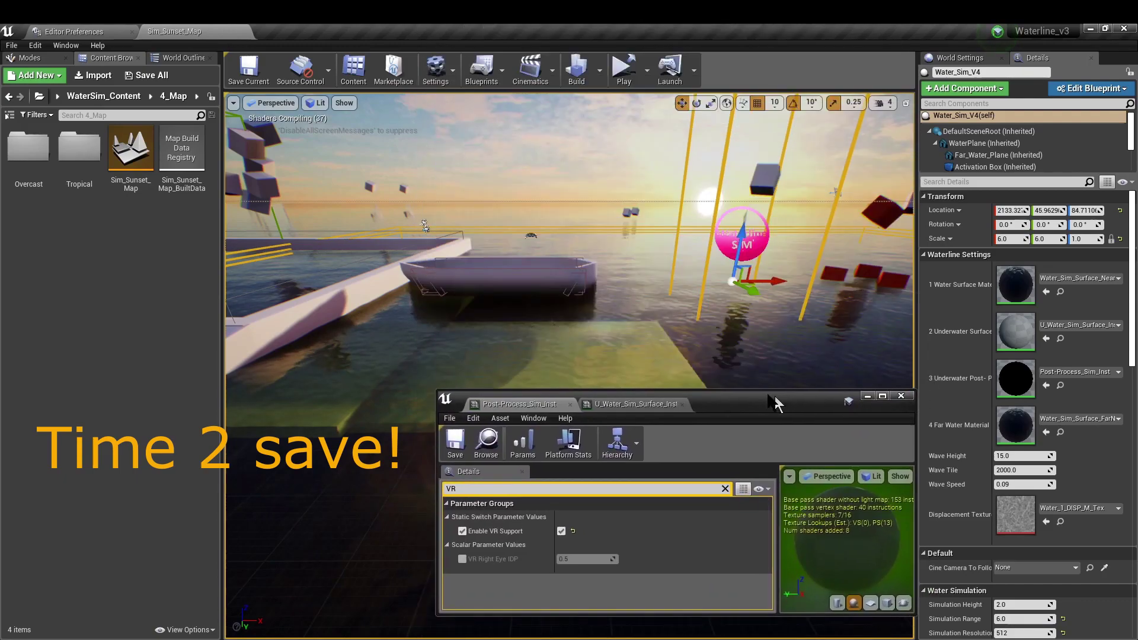
Move the material editor aside and close the second emulated-stereo test after checking both eyes
left_click_drag(756, 37, 742, 401)
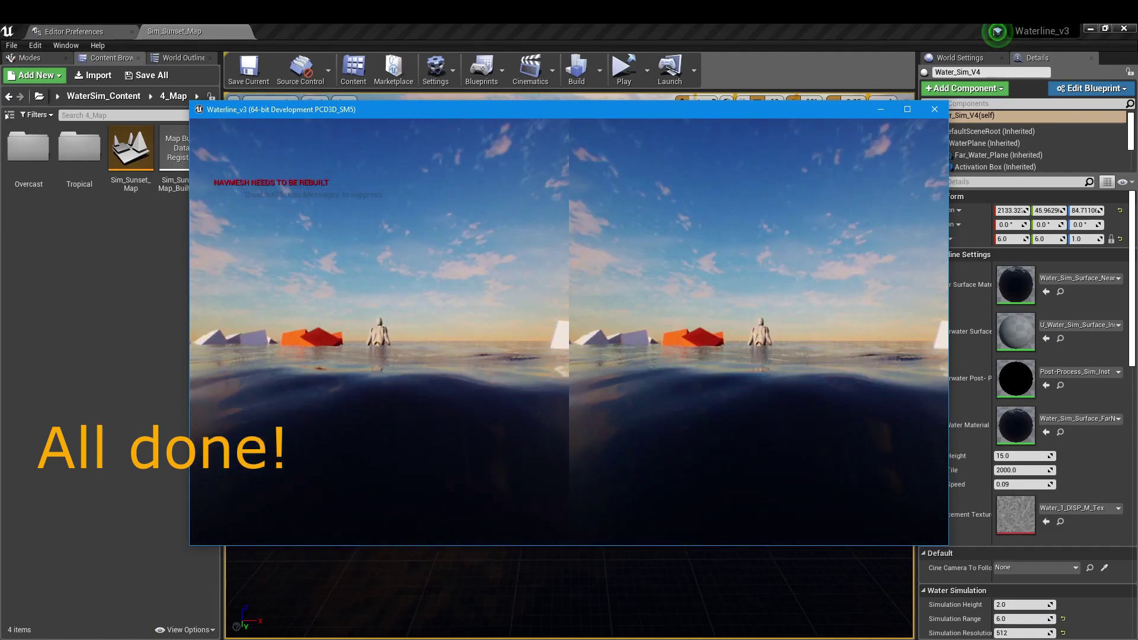
key("Escape")
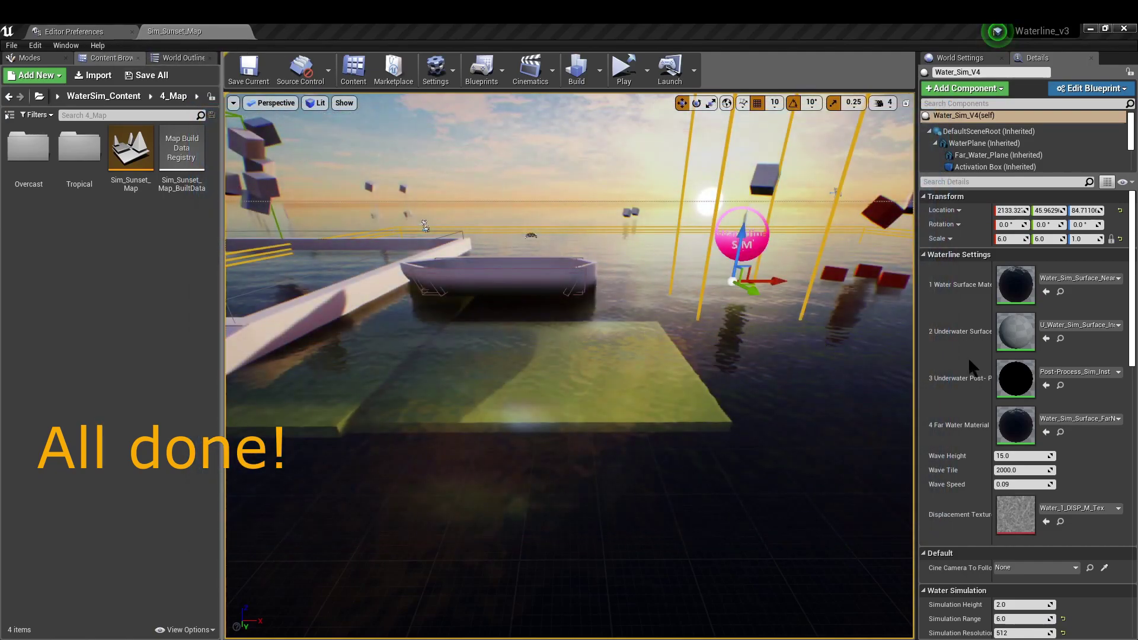
Set VR Right Eye IDP to 0.0 in the post-process and underwater surface instances
double_click(1015, 378)
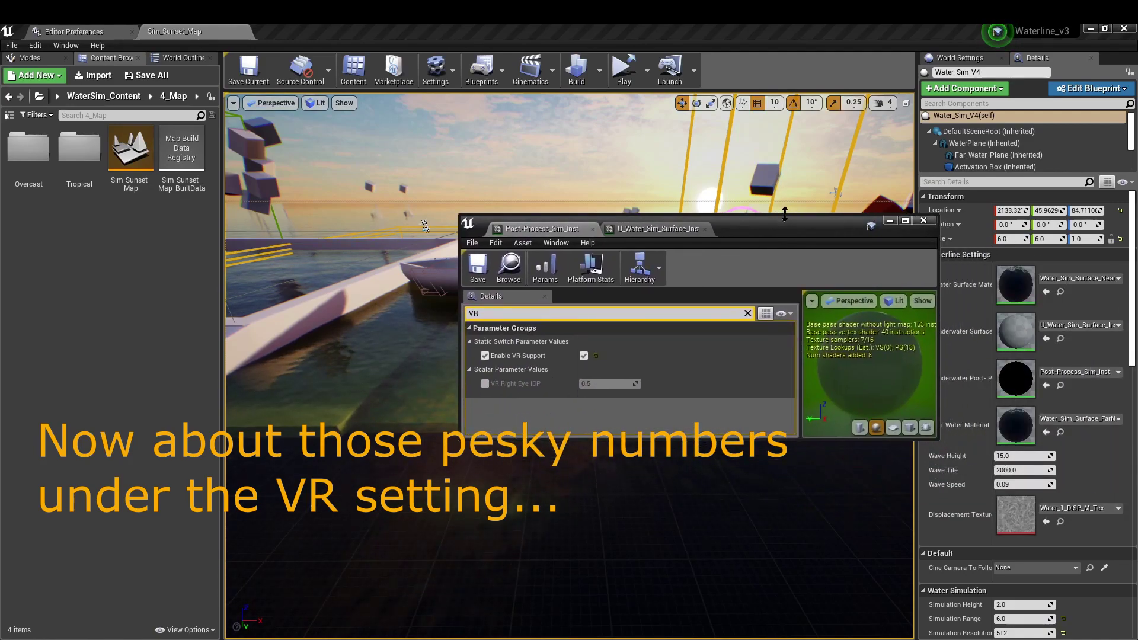
left_click_drag(784, 213, 789, 56)
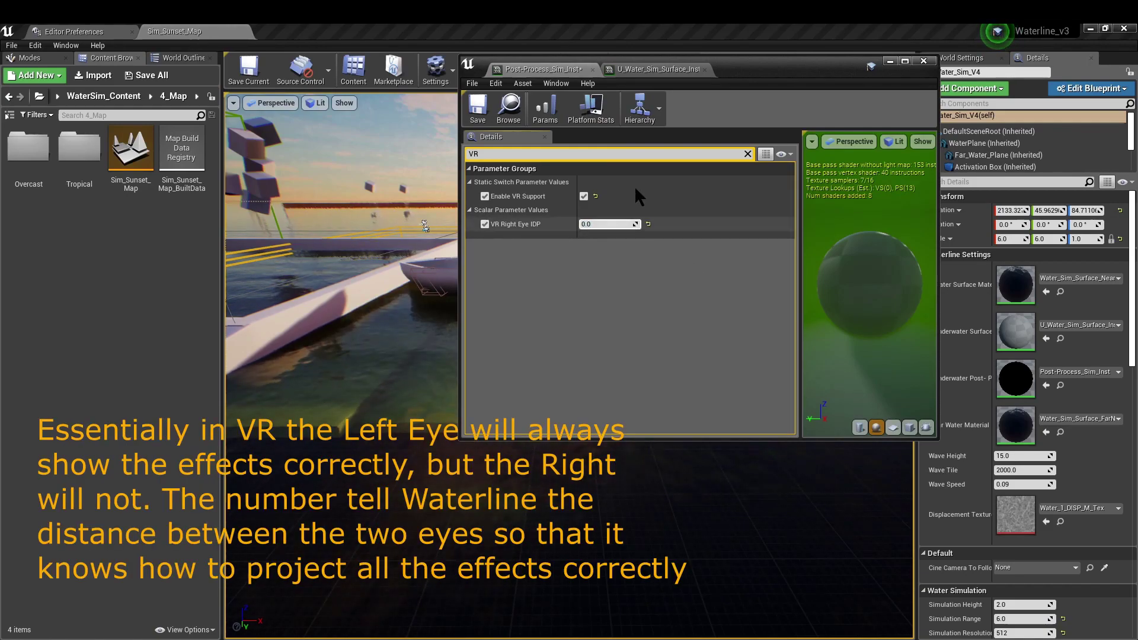
left_click(585, 196)
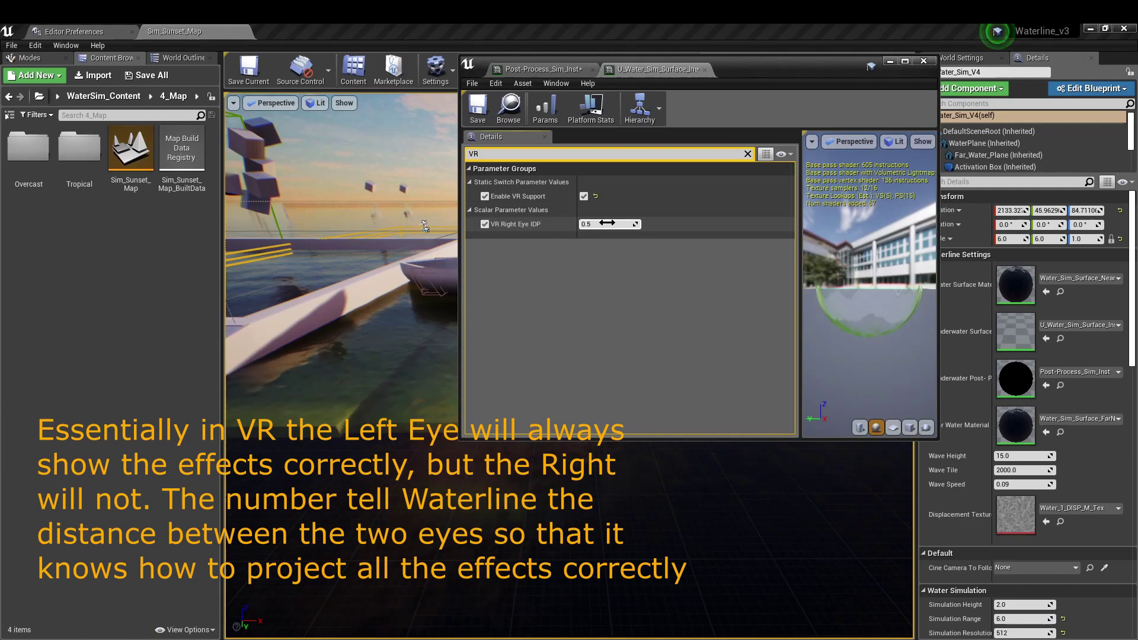
left_click(582, 256)
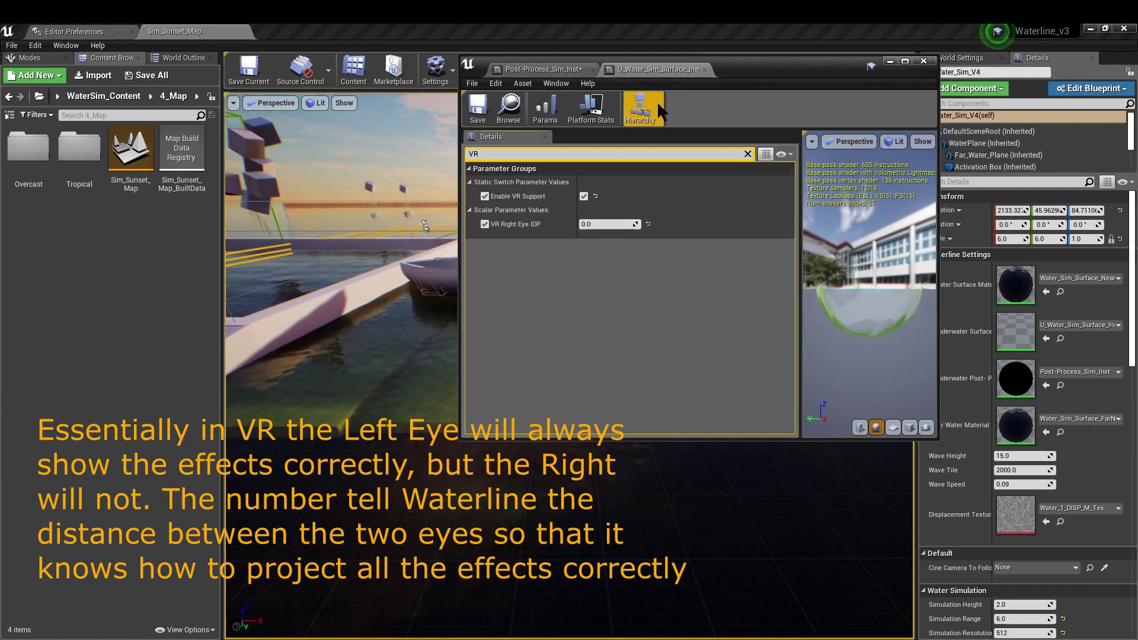
Save the modified material instances and launch the stereo game preview
left_click_drag(731, 66, 755, 168)
left_click(620, 63)
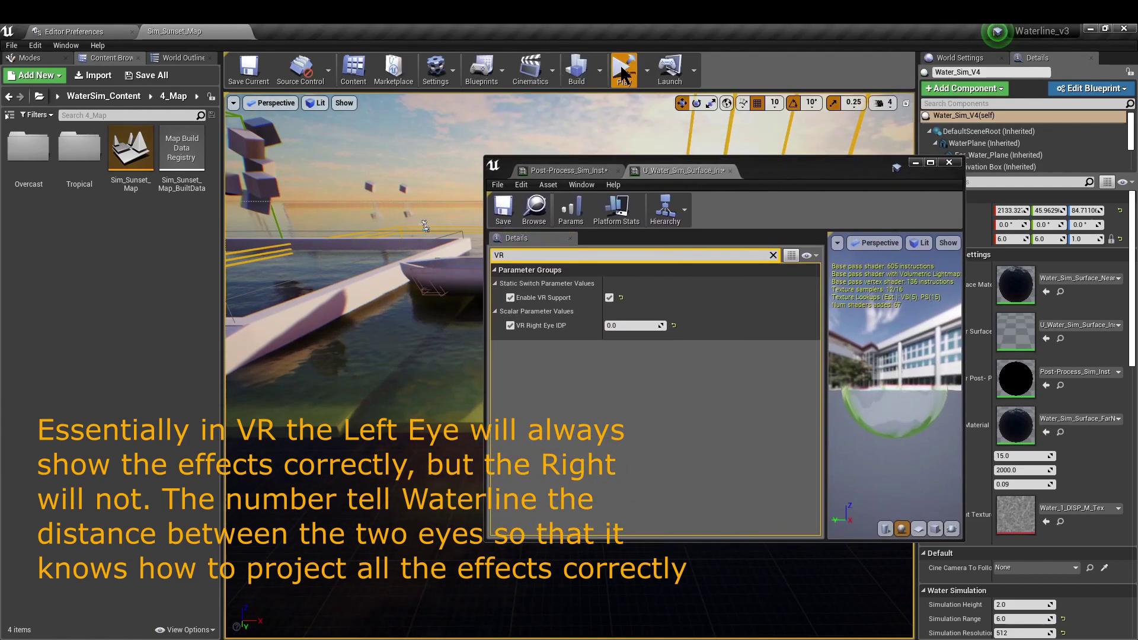
left_click(637, 449)
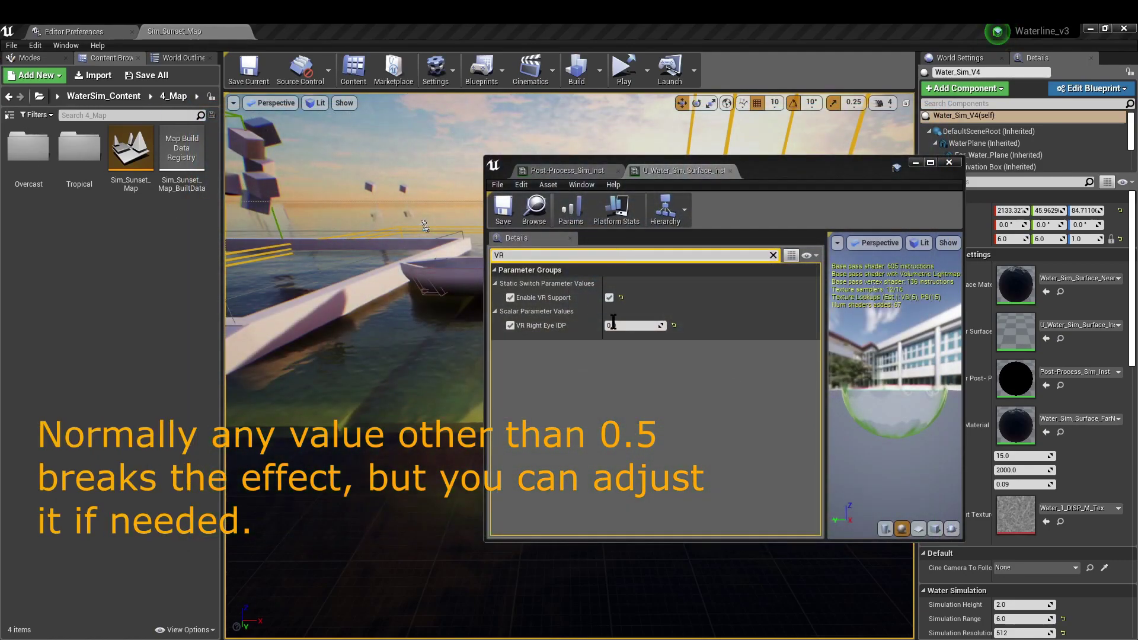
type("1")
Commit VR Right Eye IDP 1.0, save both instances and run the stereo preview
key("Return")
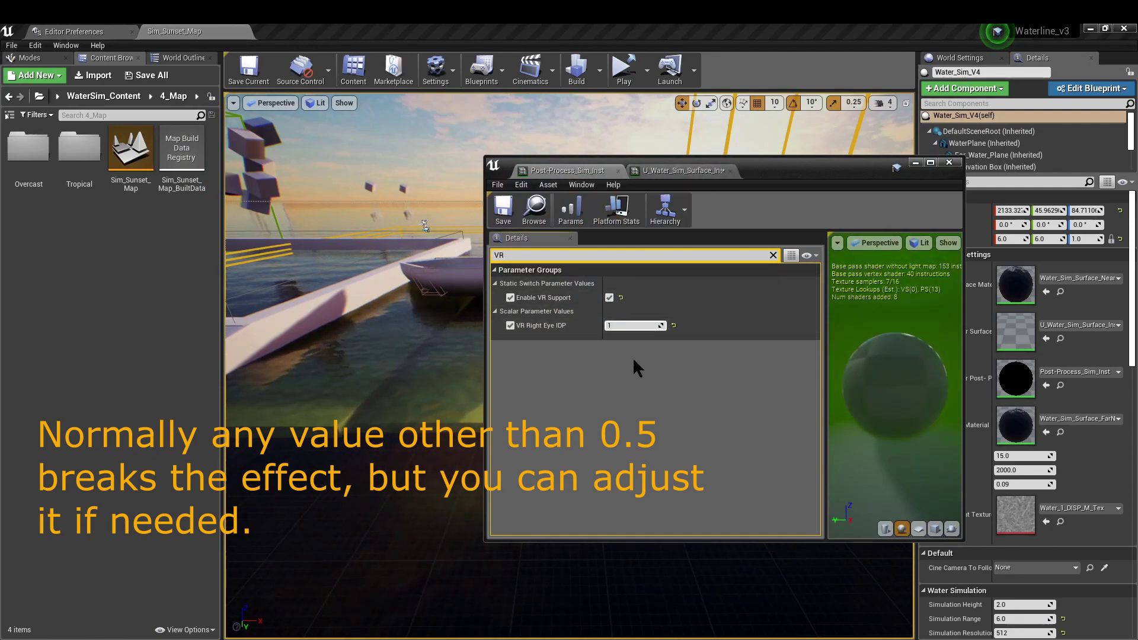
left_click(624, 70)
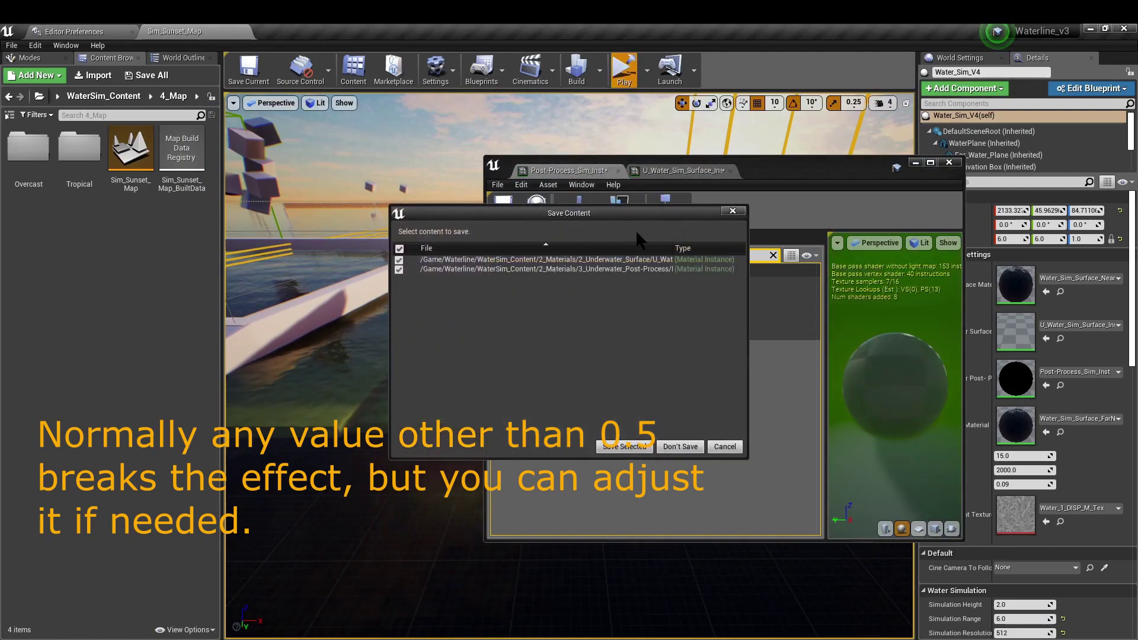
left_click(625, 449)
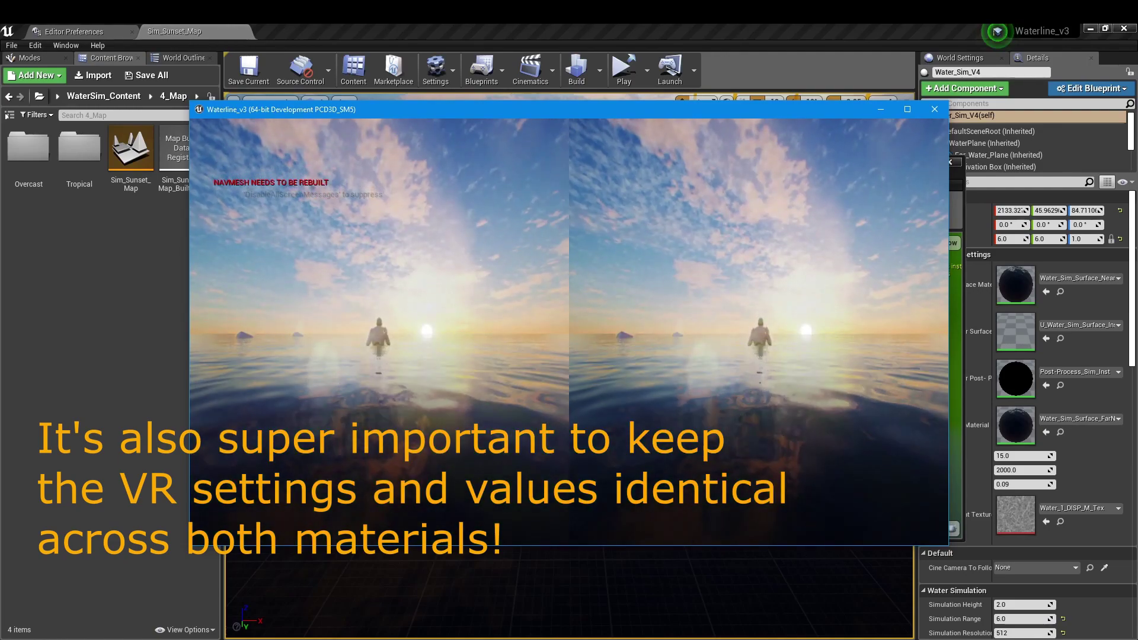
Close the game, reset VR Right Eye IDP to 0.5 in both instances, and save the surface one
key("Escape")
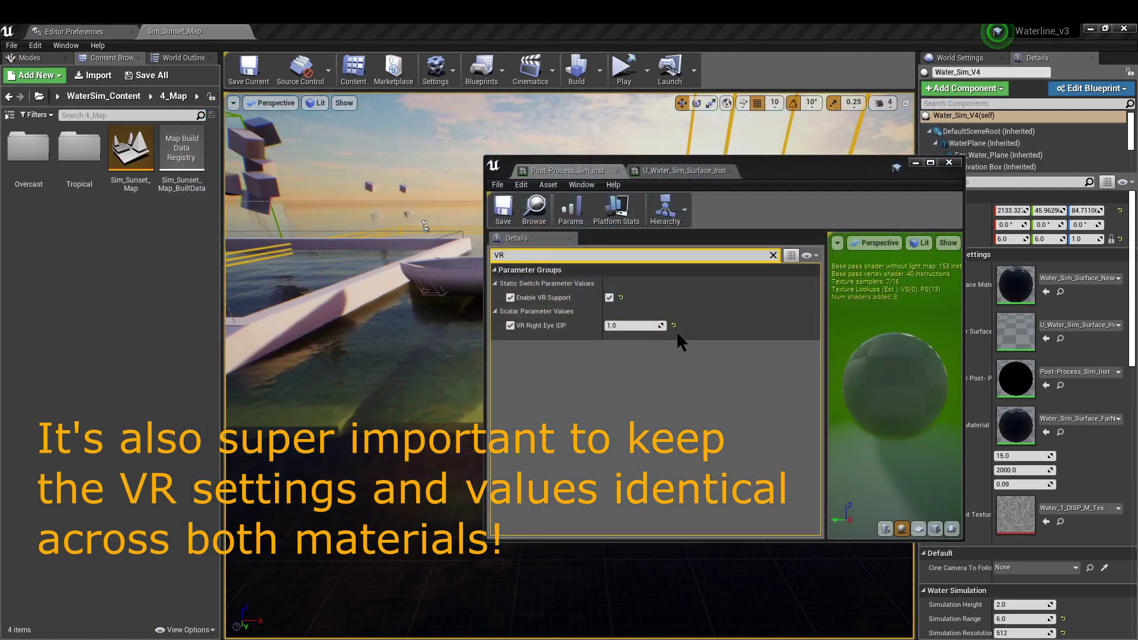
left_click(673, 325)
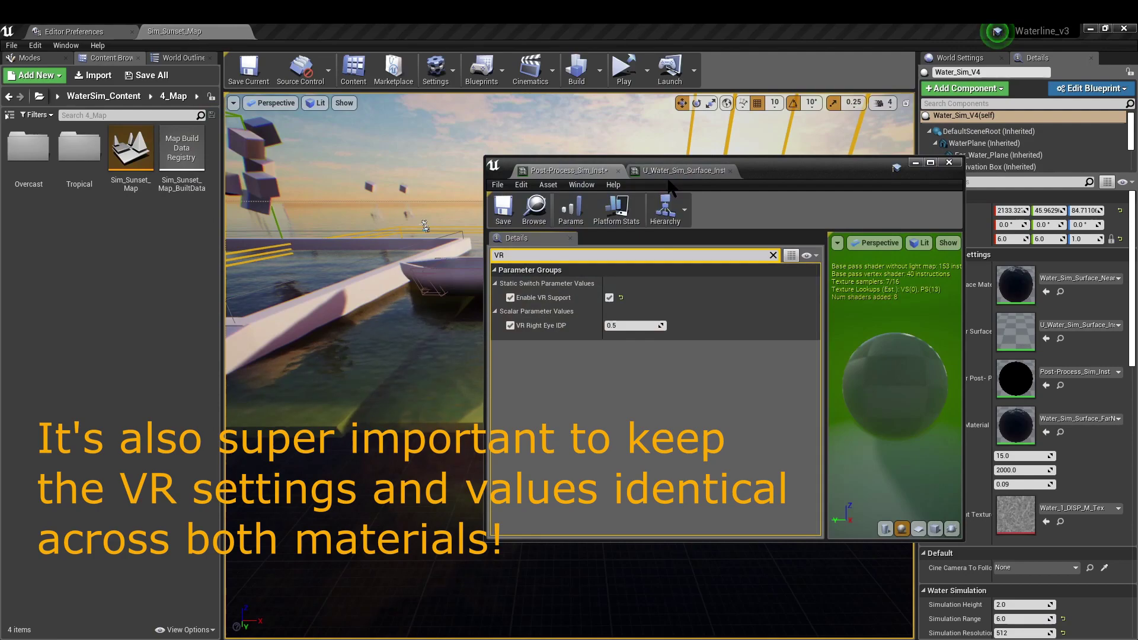
left_click(676, 171)
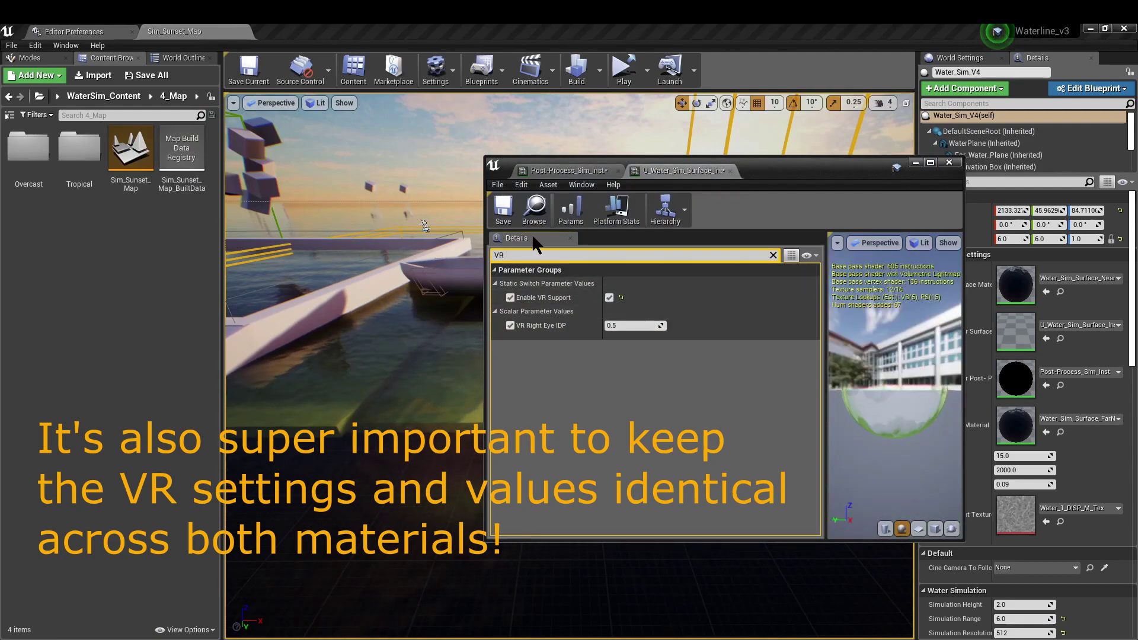
left_click(501, 209)
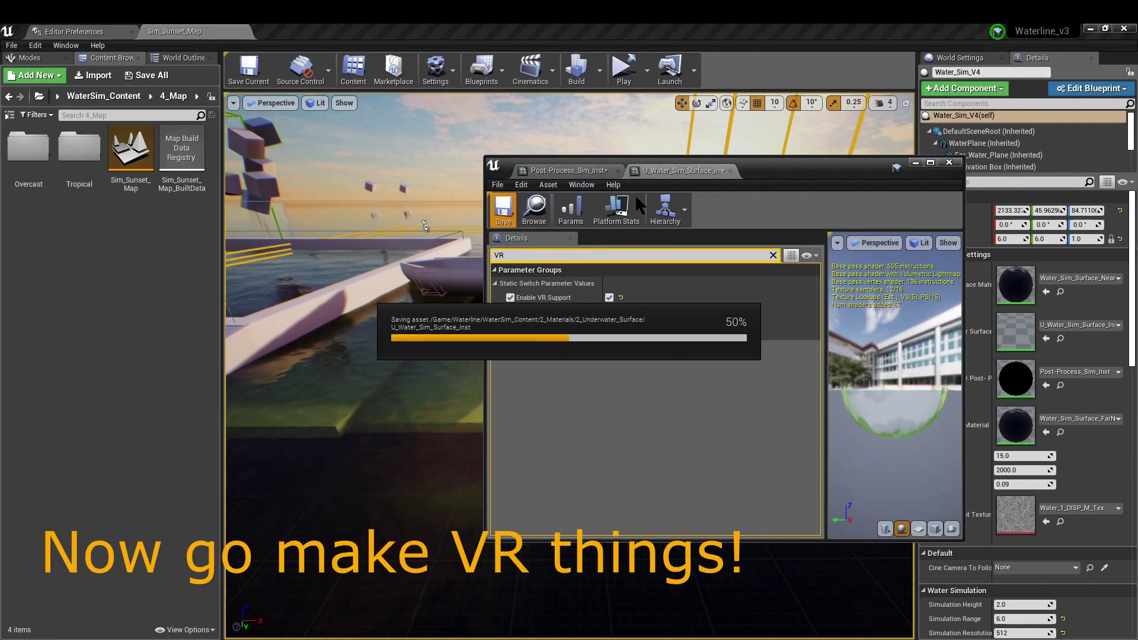
left_click(622, 75)
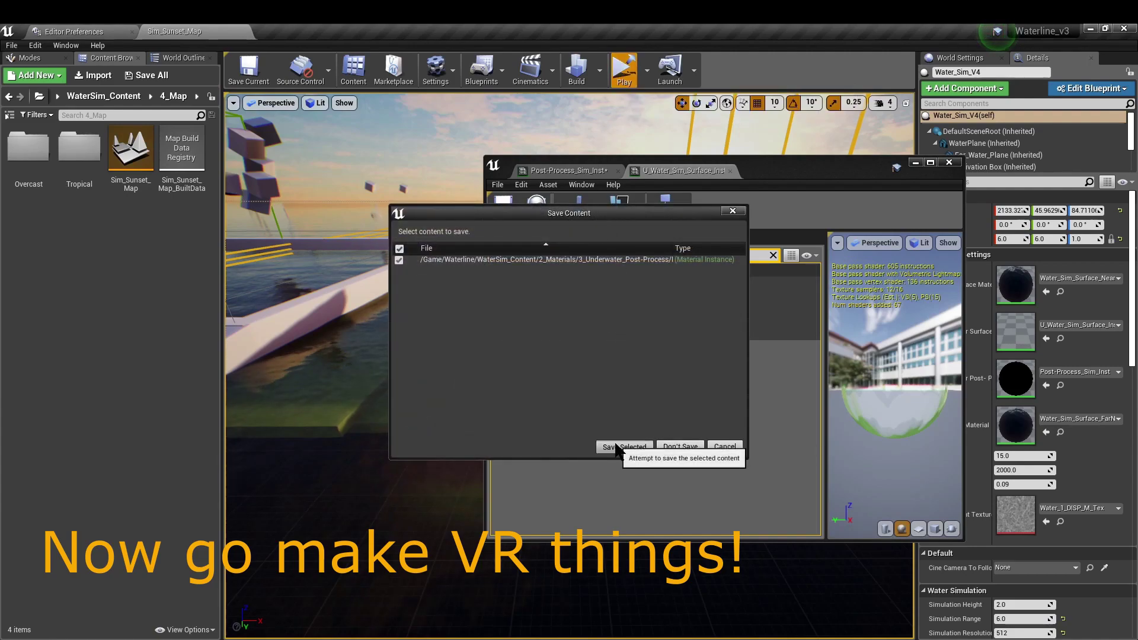
Save the post-process instance and view the stereo game preview fullscreen
left_click(616, 447)
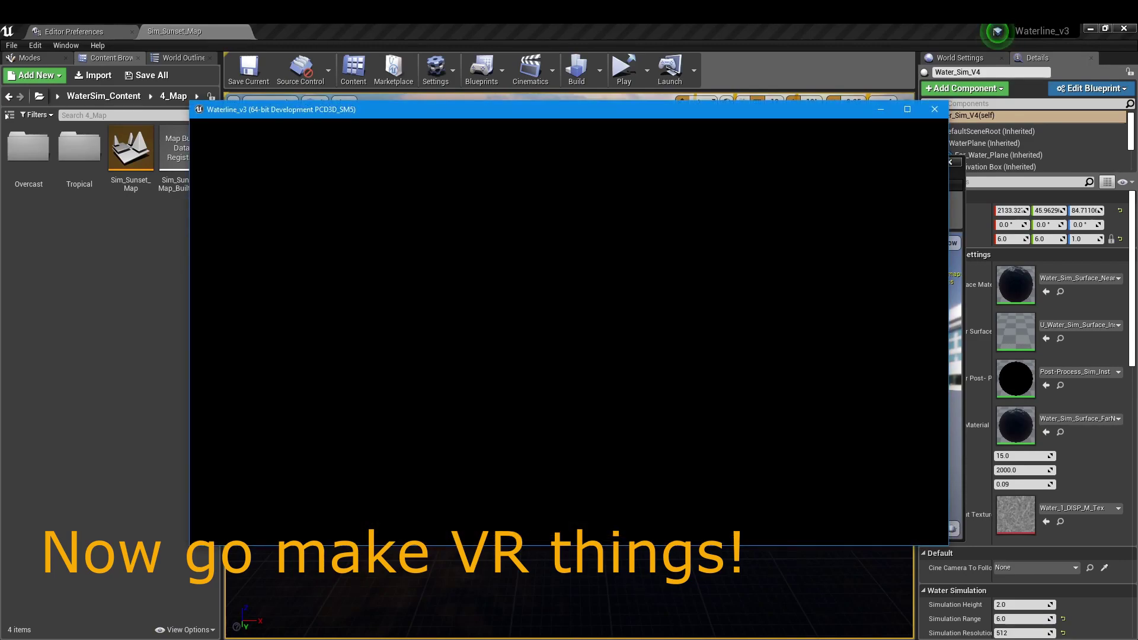
key("alt+Return")
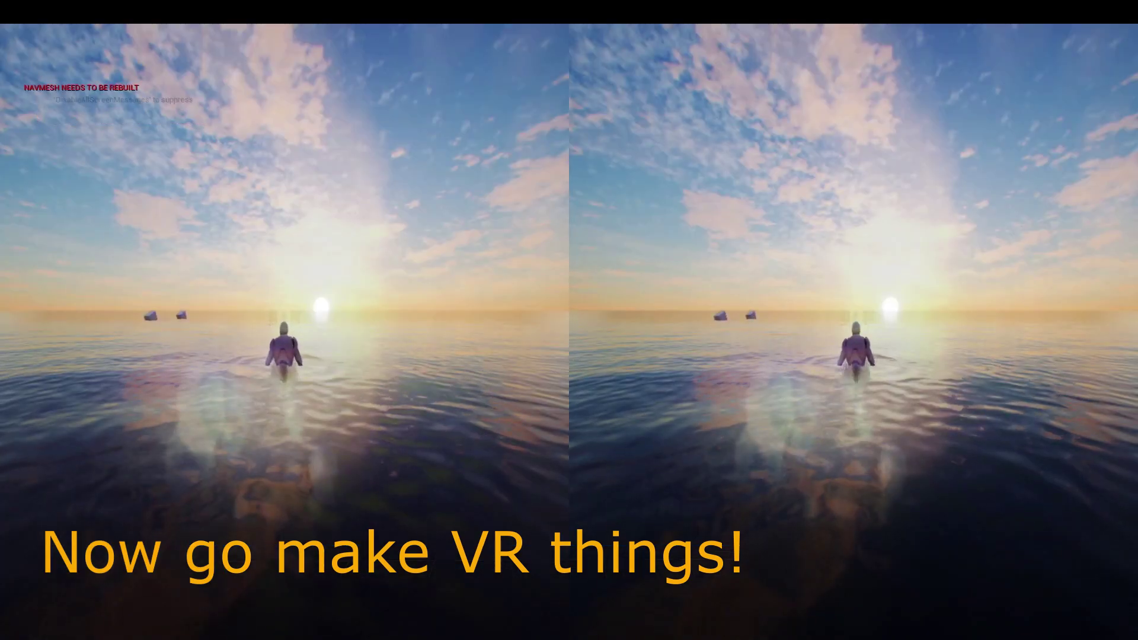